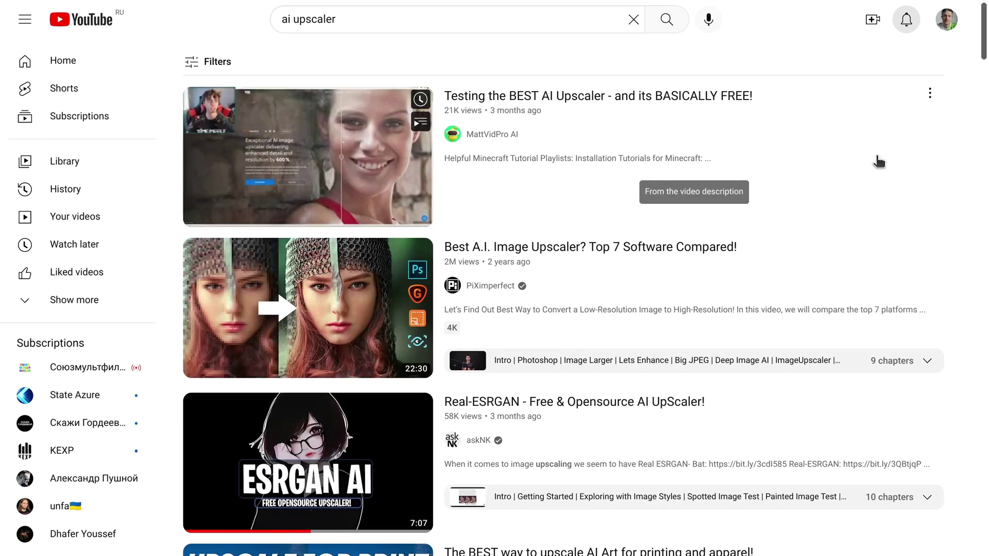
Scroll down through the 'ai upscaler' YouTube search results.
scroll(879, 161, down, 4)
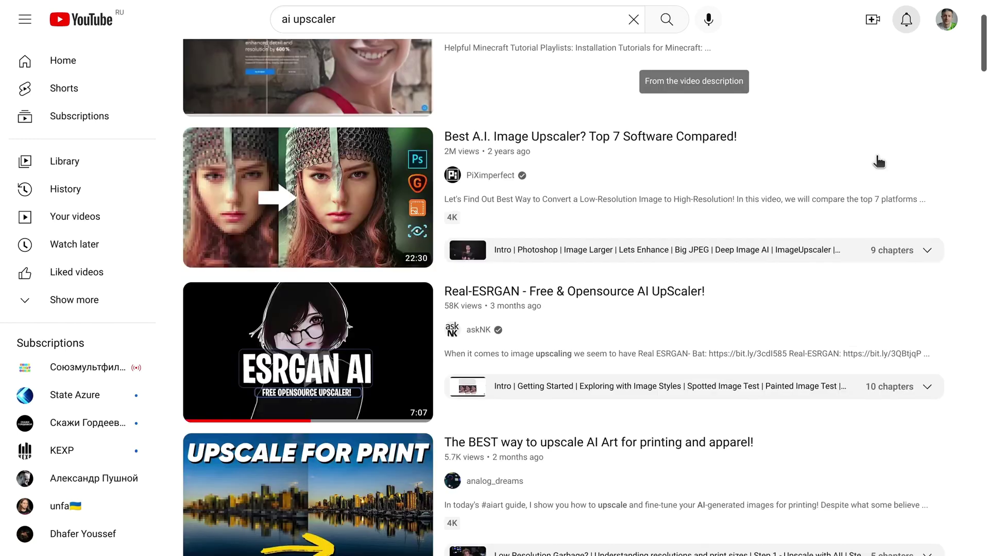
scroll(879, 161, down, 2)
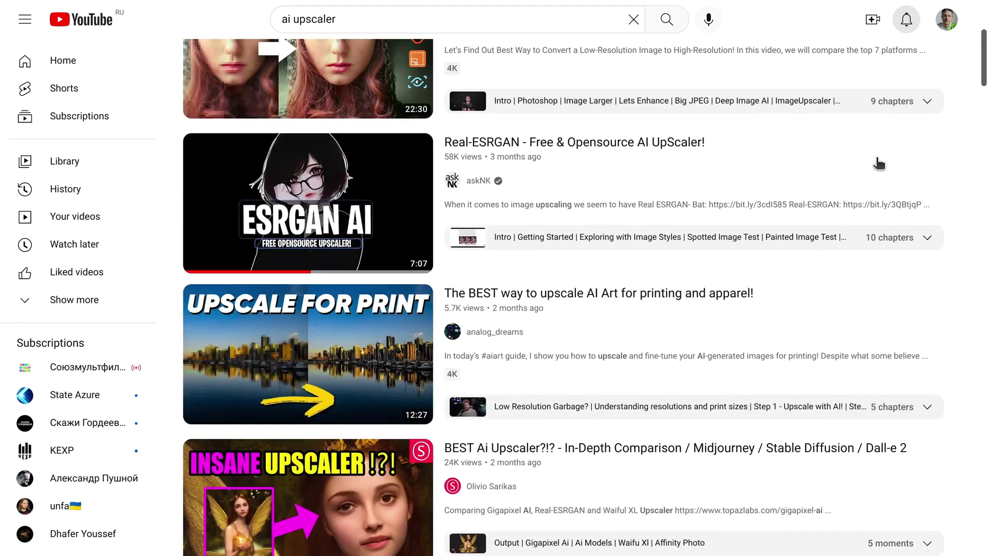
scroll(879, 163, down, 4)
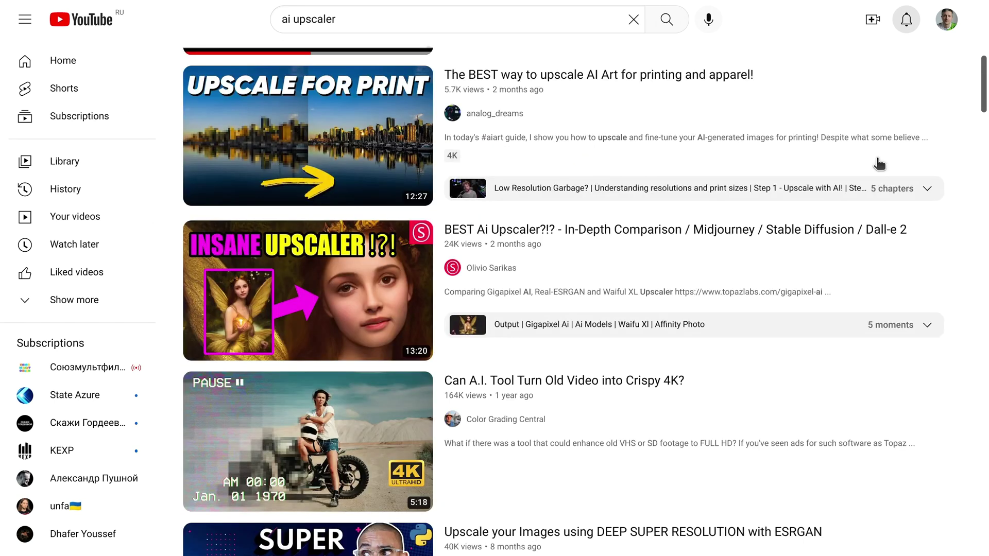
scroll(879, 163, down, 4)
scroll(879, 165, down, 6)
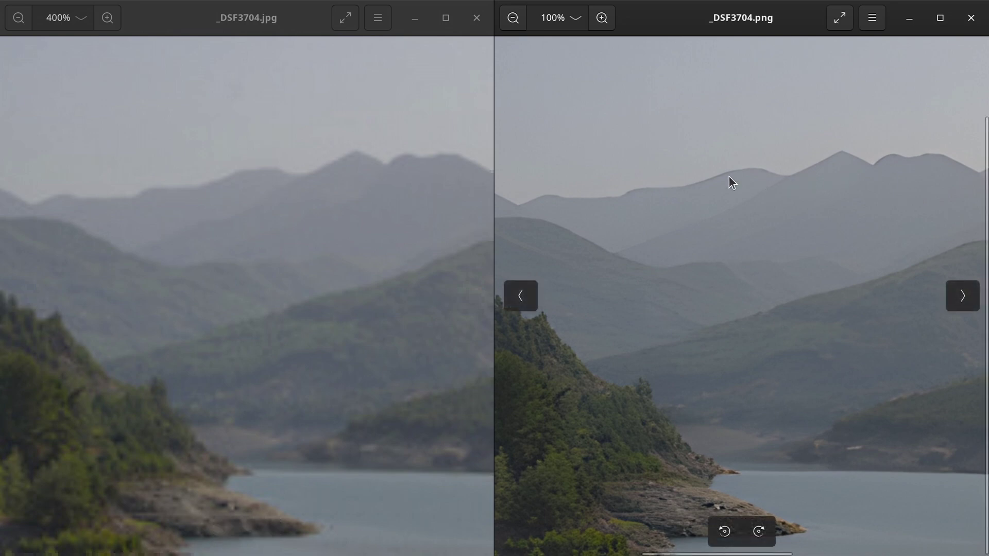
Bring the hillside house into view in both the original and the upscaled image.
scroll(230, 280, down, 5)
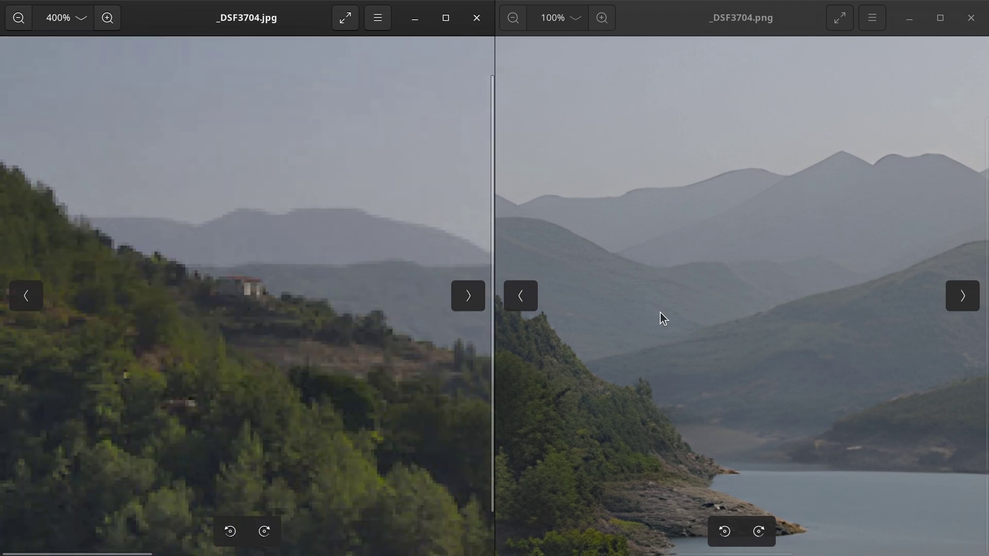
scroll(659, 311, up, 5)
drag(708, 331, 767, 386)
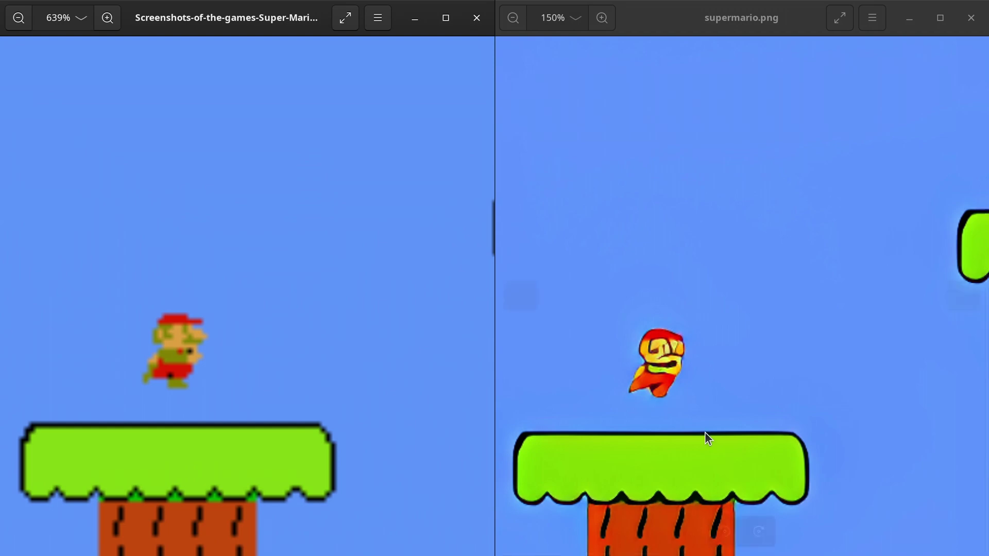
Pan both viewers to the Koopa and coins, then to the cloud-topped platform.
drag(431, 143, 218, 372)
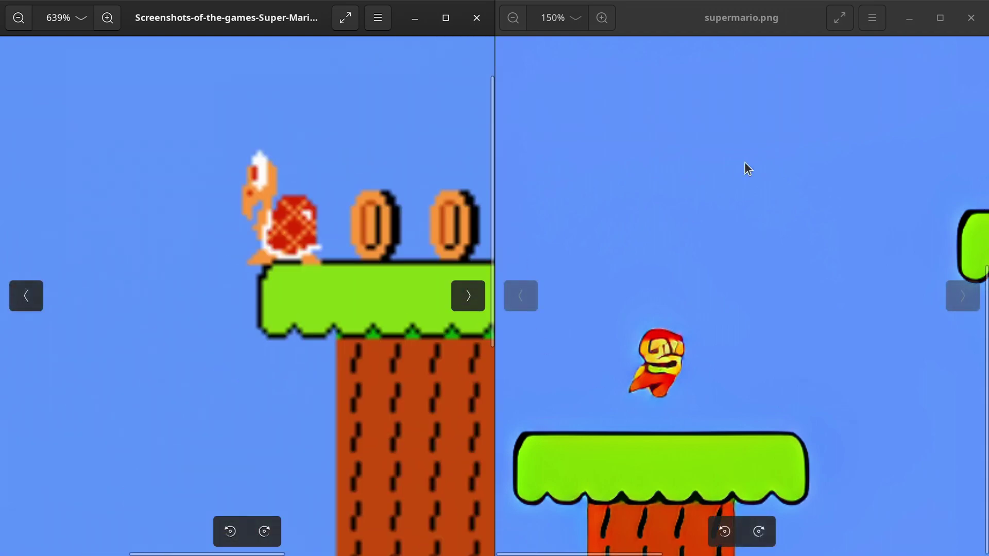
drag(946, 326, 703, 398)
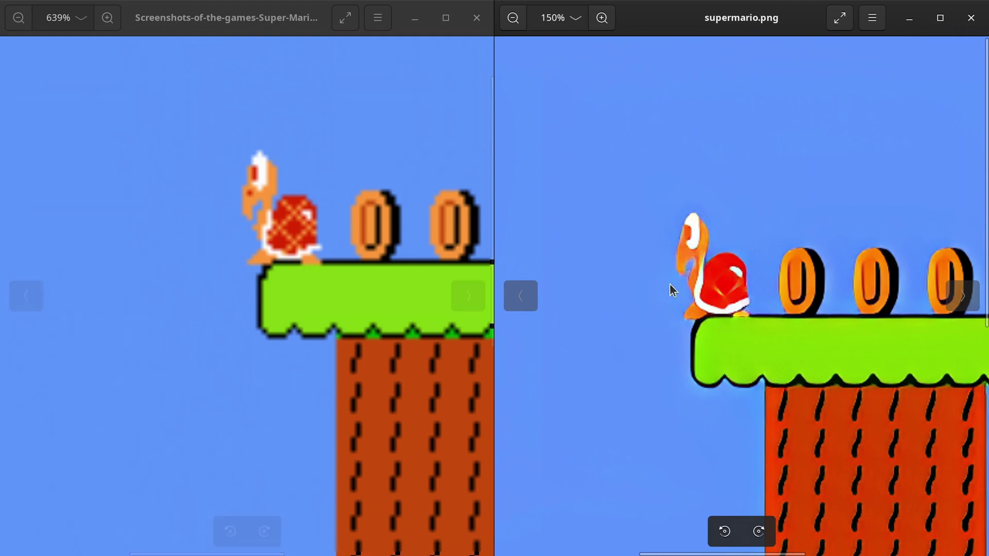
drag(385, 404, 114, 390)
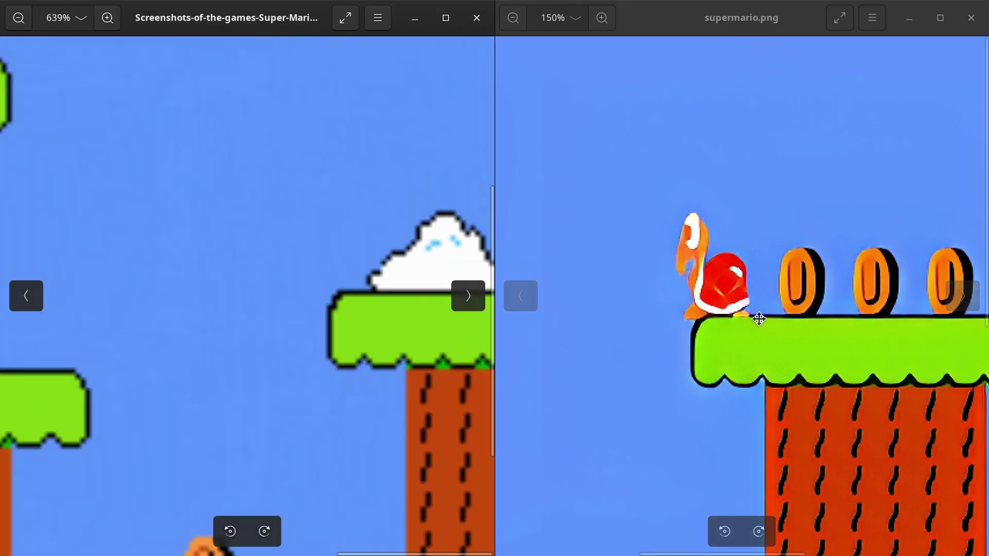
drag(582, 313, 781, 175)
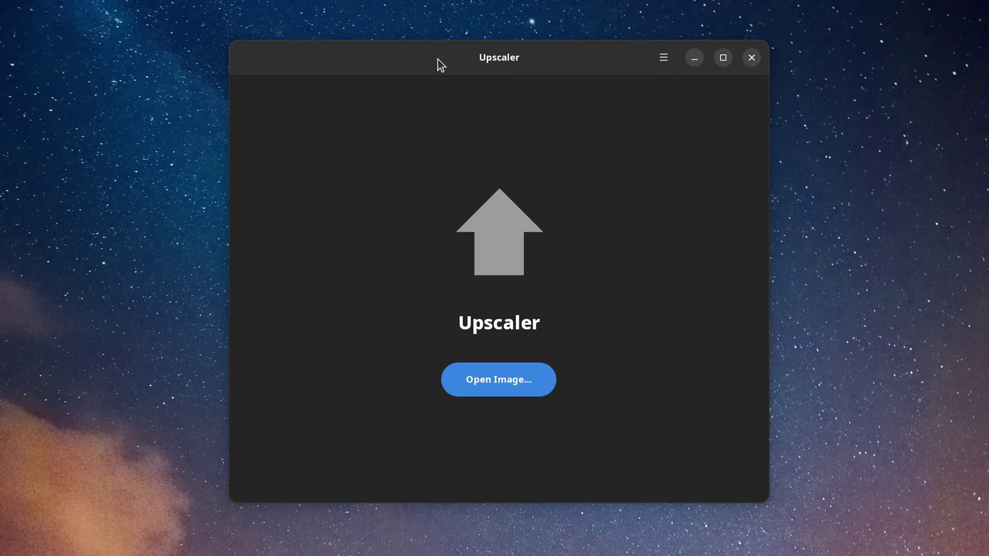
Maximize Upscaler and load _DSF3704.jpg, set to grow from 512 × 198 to 2048 × 792.
double_click(437, 55)
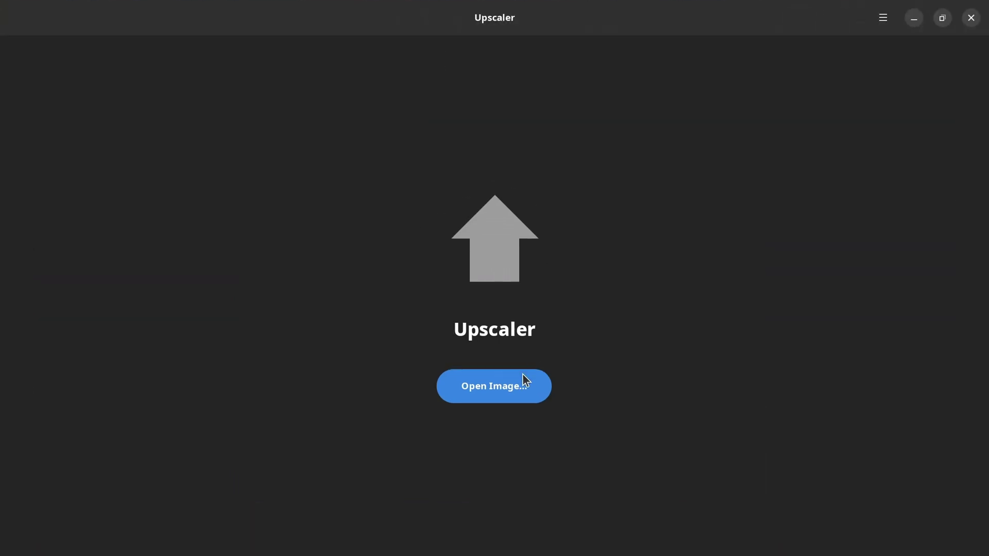
click(519, 394)
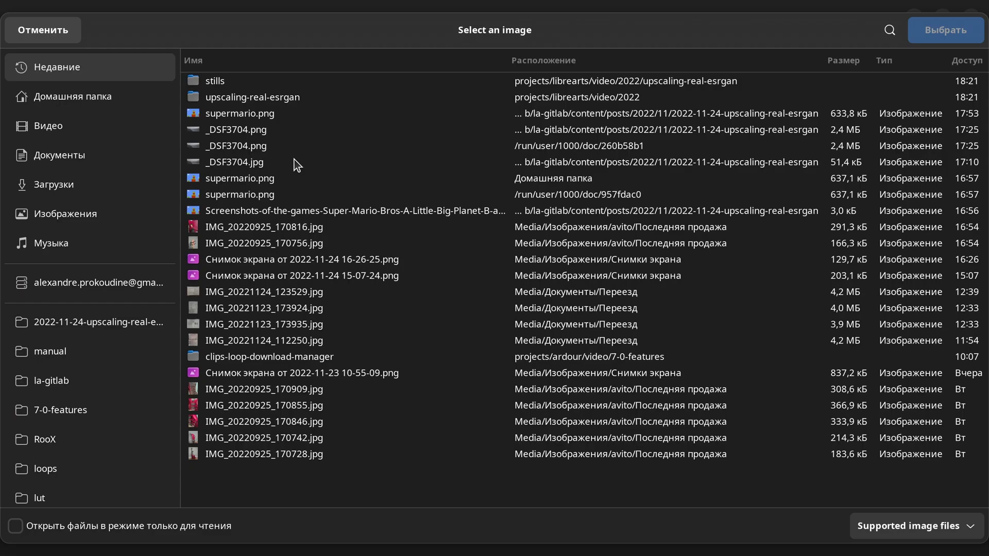
double_click(294, 162)
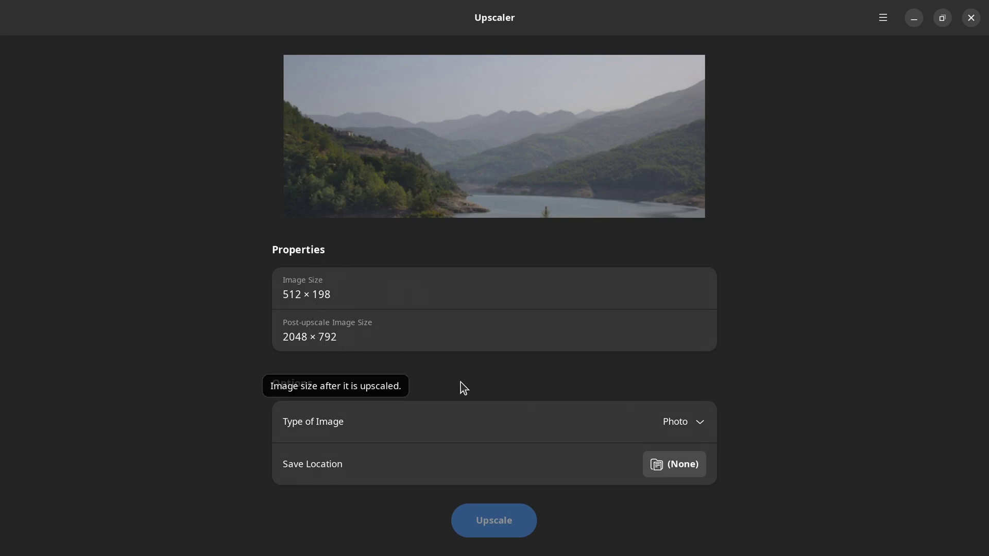
Try Cartoon/Anime, keep Photo as the image type, then preview and close the upscaled _DSF3704.png.
click(688, 423)
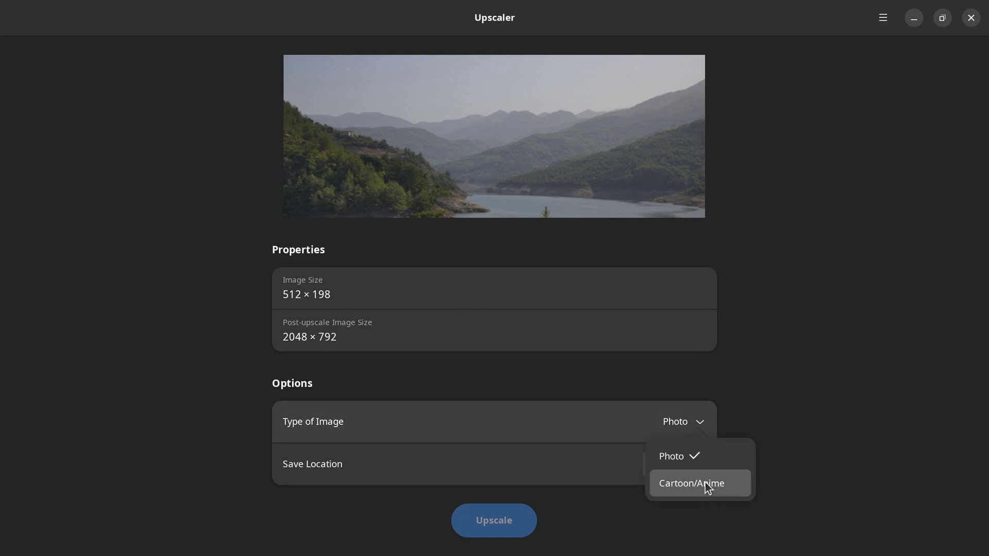
click(705, 485)
click(690, 425)
click(701, 454)
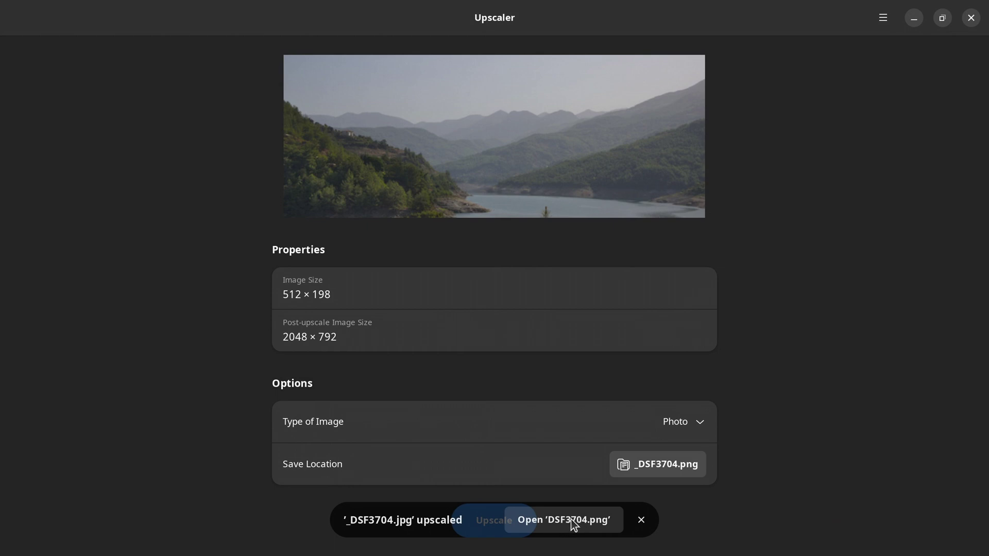
click(571, 519)
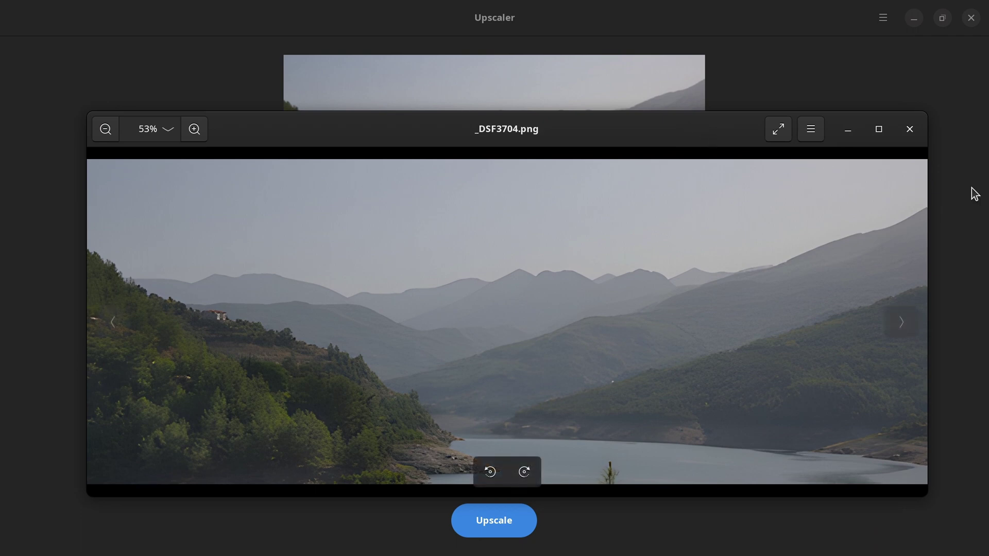
click(909, 133)
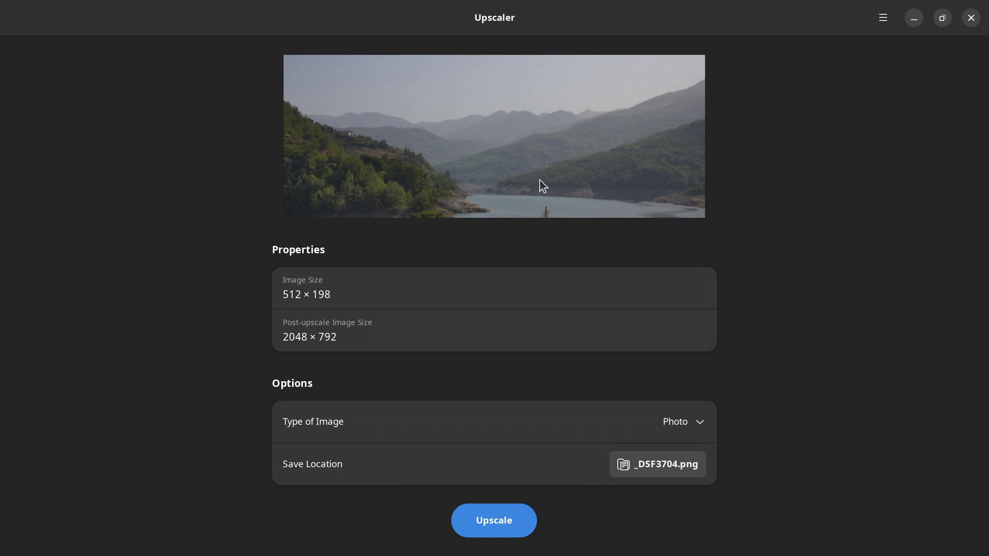
Look over Upscaler's main menu options, then dismiss the menu.
click(883, 18)
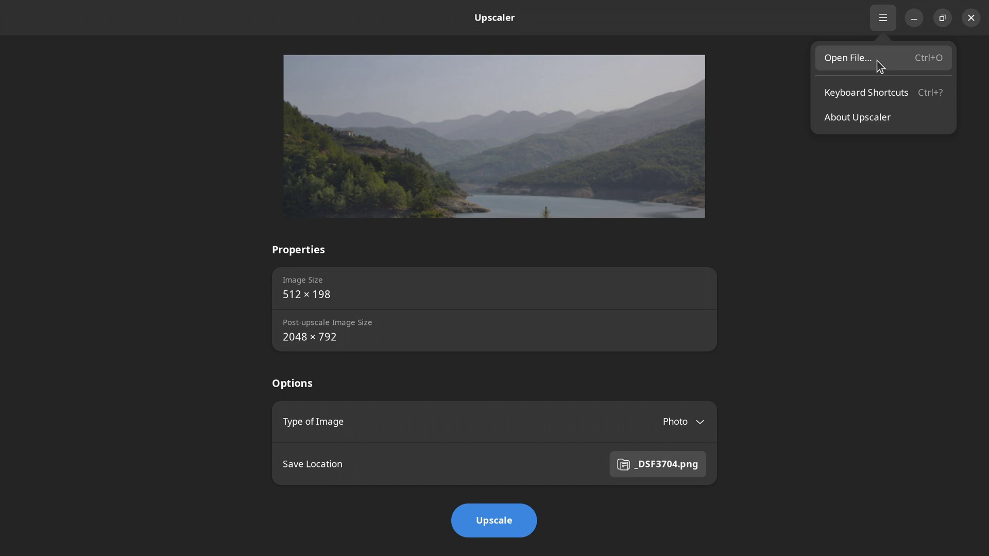
click(867, 305)
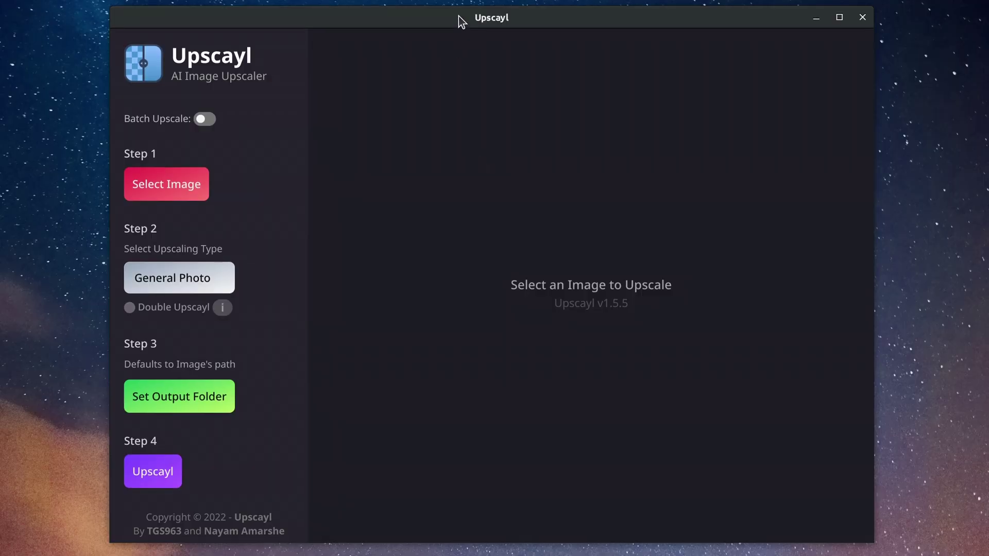
Maximize Upscayl, try Batch Upscale and keep General Photo as the upscaling type.
double_click(459, 16)
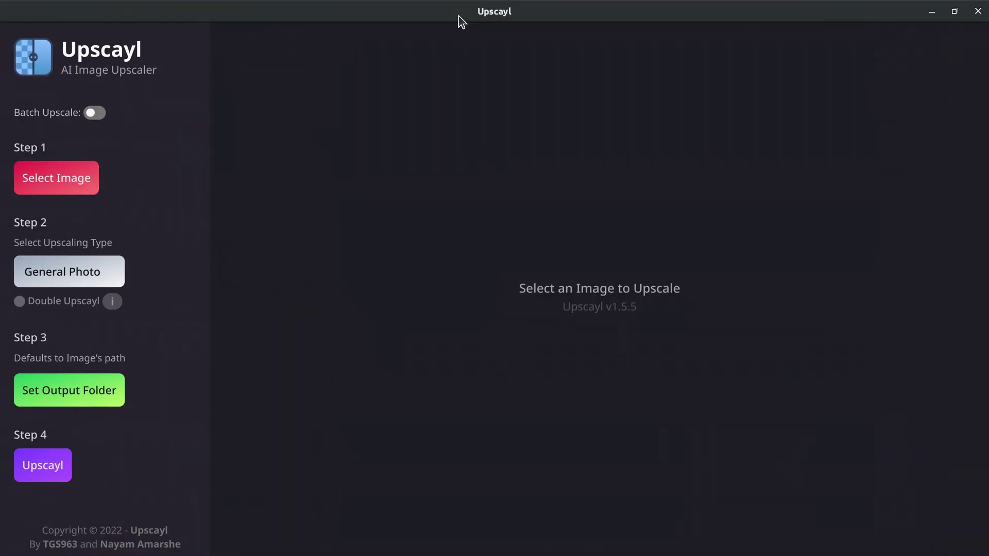
click(95, 113)
click(95, 114)
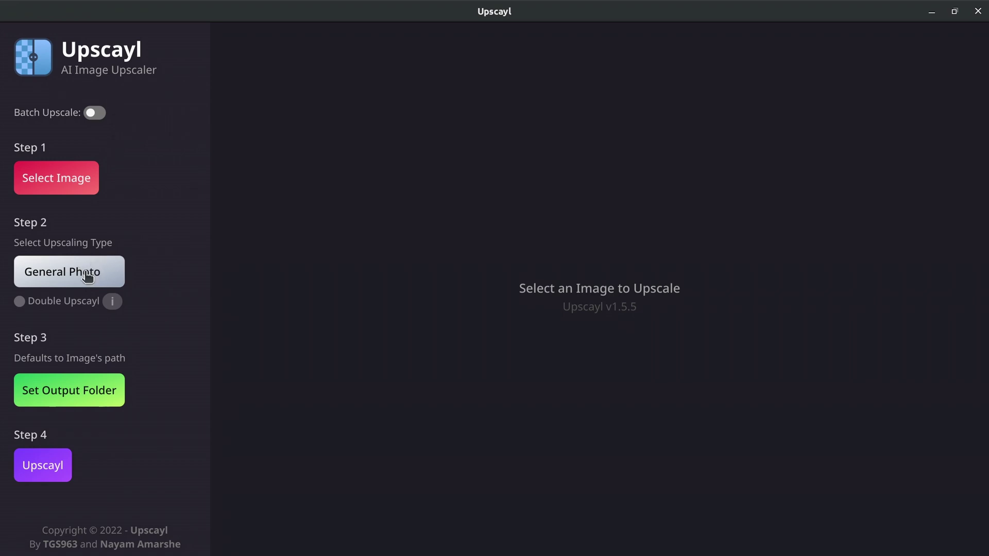
click(86, 276)
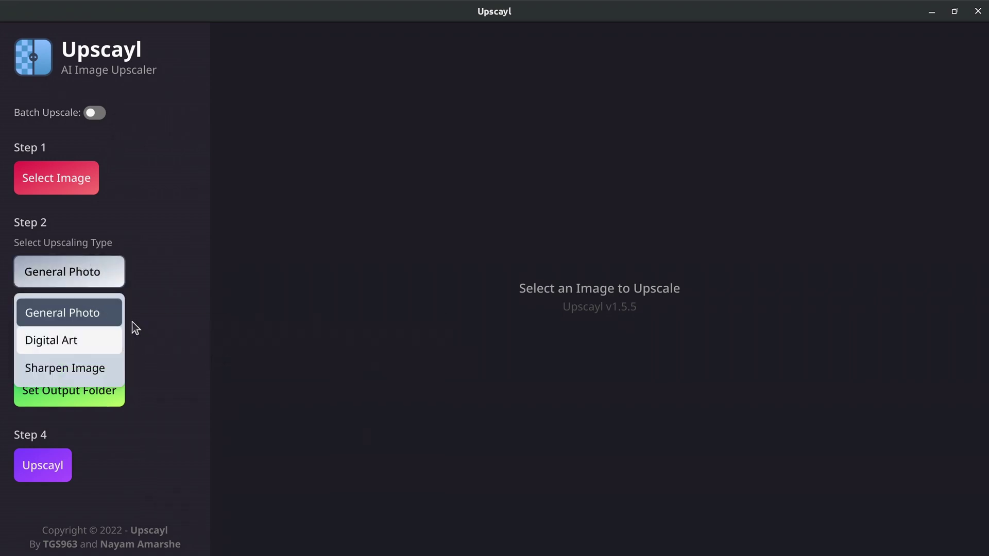
click(113, 279)
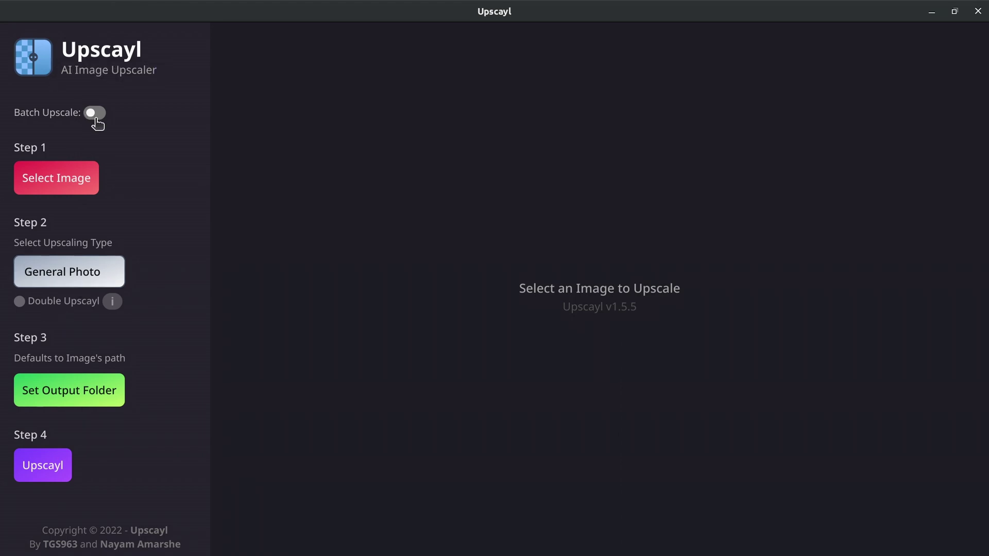
Toggle batch mode again, revisit the upscaling types, then start upscaling the landscape photo.
click(97, 114)
click(99, 113)
click(88, 272)
click(77, 367)
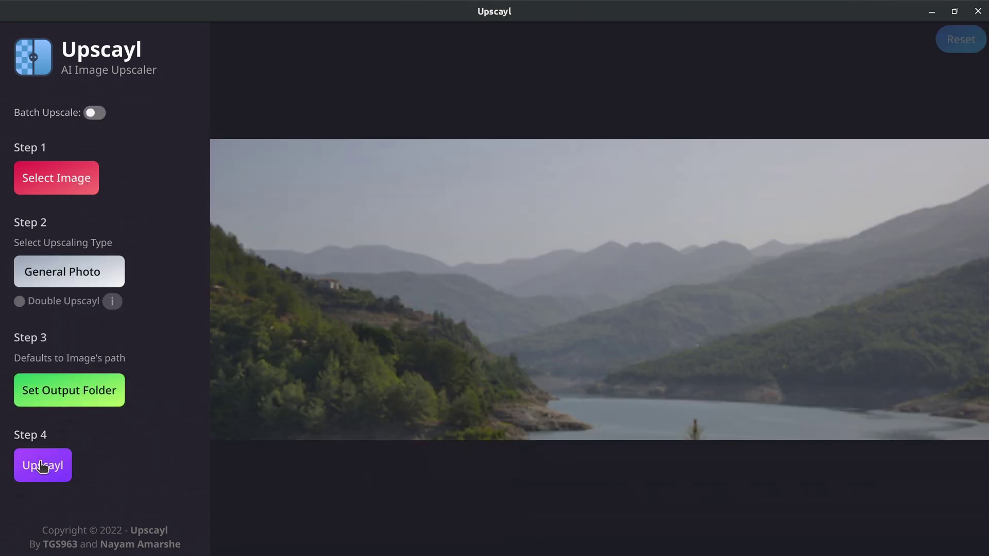
click(43, 467)
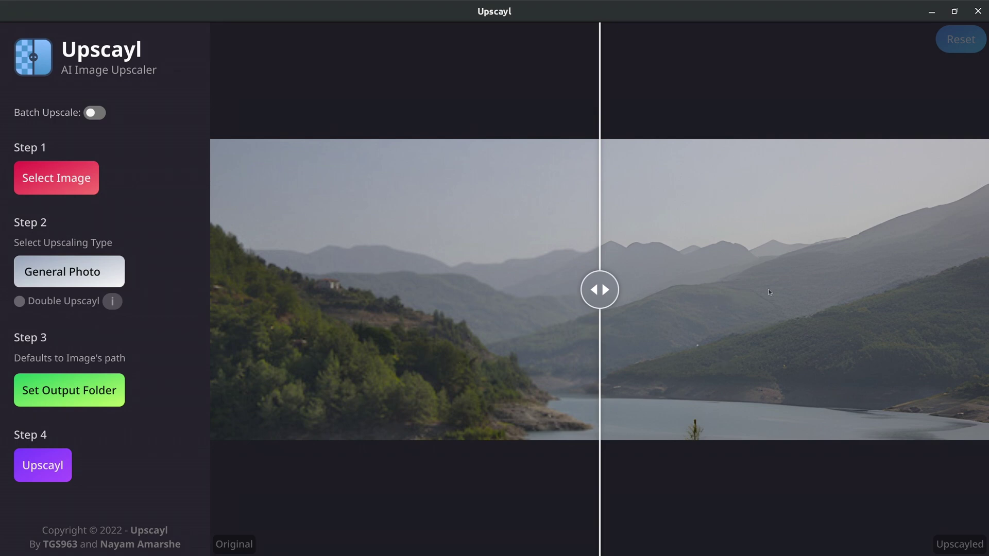
Compare the landscape with the before/after slider, then select the realesrgan-x4plus jpg in Files.
drag(593, 298, 582, 318)
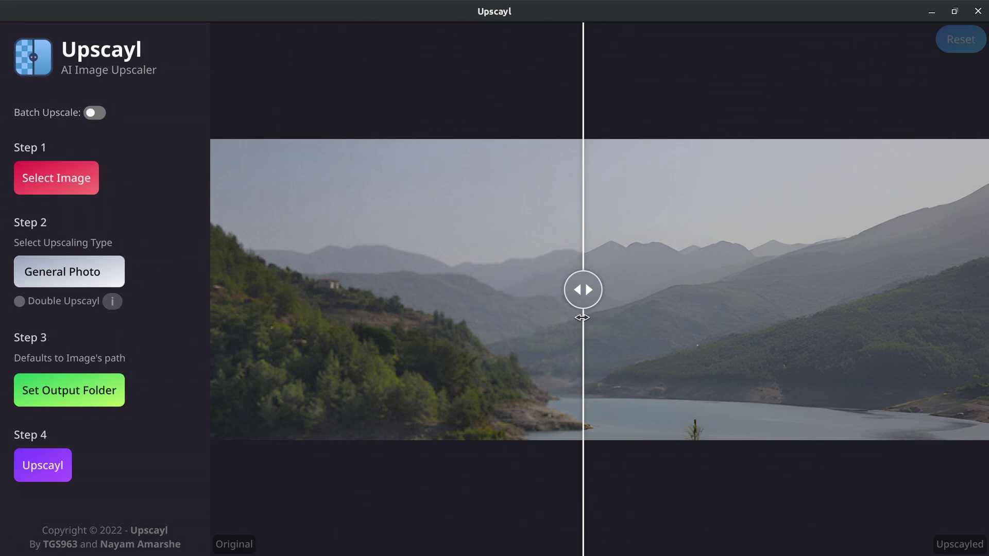
key(alt+Tab)
key(Up)
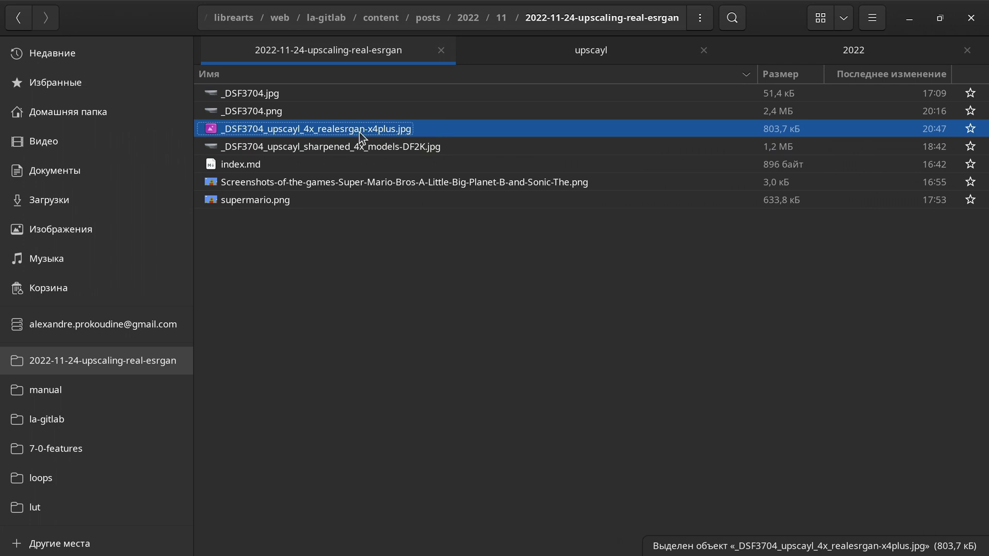
Select the sharpened DF2K output file, then load the Super Mario screenshot into Upscayl.
click(360, 150)
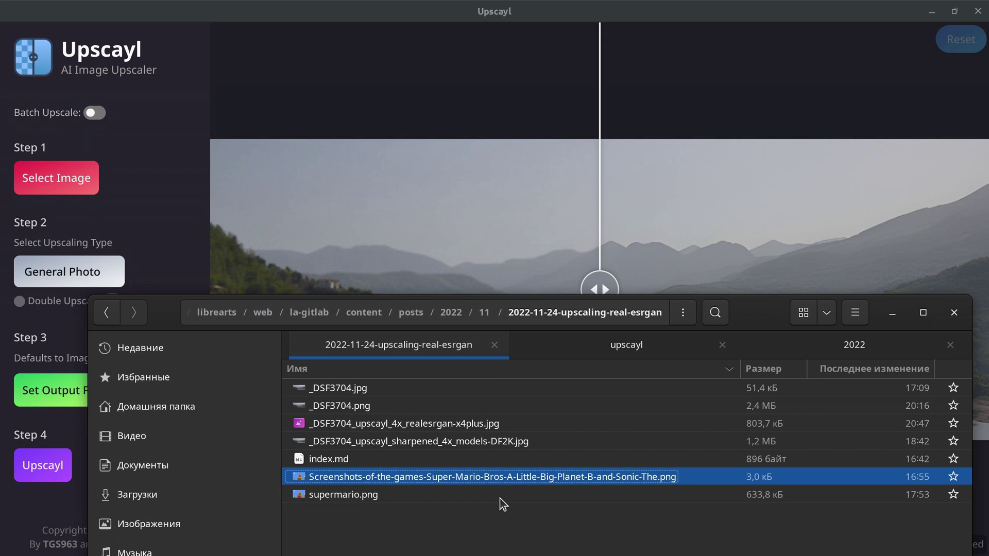
double_click(500, 477)
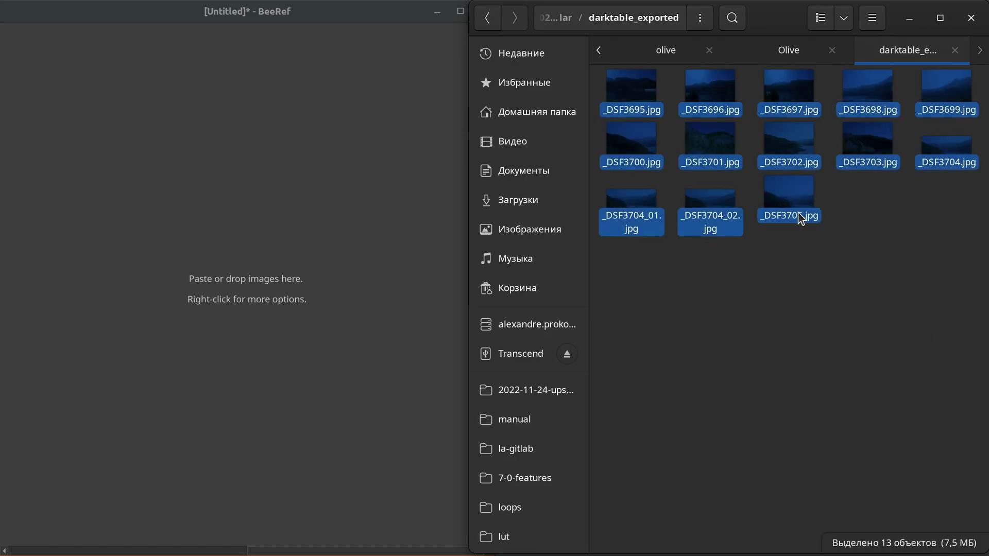
Drop the 13 landscape photos into BeeRef, maximize it, and move three top-row photos right.
drag(799, 215, 236, 172)
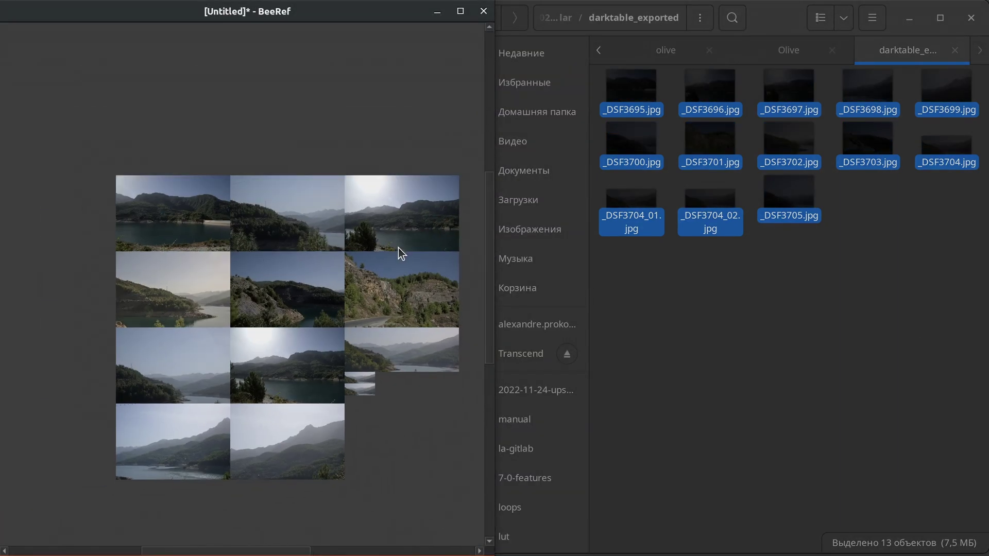
key(super+Up)
drag(433, 237, 753, 167)
drag(320, 227, 641, 156)
drag(214, 209, 531, 139)
Rearrange the rocky, hazy, bottom-row and sun-lit photos into a new layout.
drag(405, 298, 212, 150)
drag(428, 349, 772, 357)
drag(329, 458, 615, 476)
drag(208, 454, 488, 477)
drag(304, 372, 399, 158)
Enlarge the lower-right photo by its corner and zoom in on the board.
click(639, 438)
drag(661, 426, 954, 237)
scroll(872, 466, up, 10)
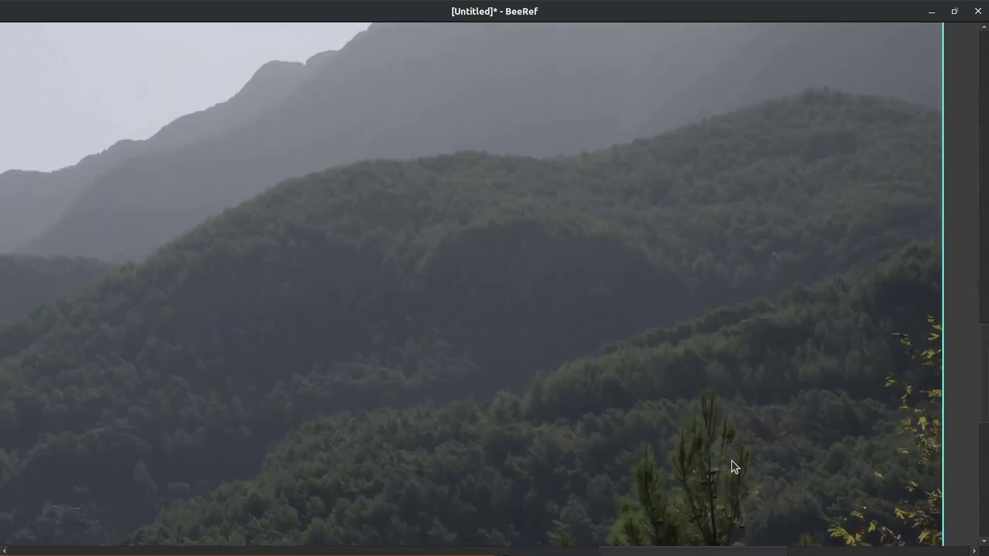